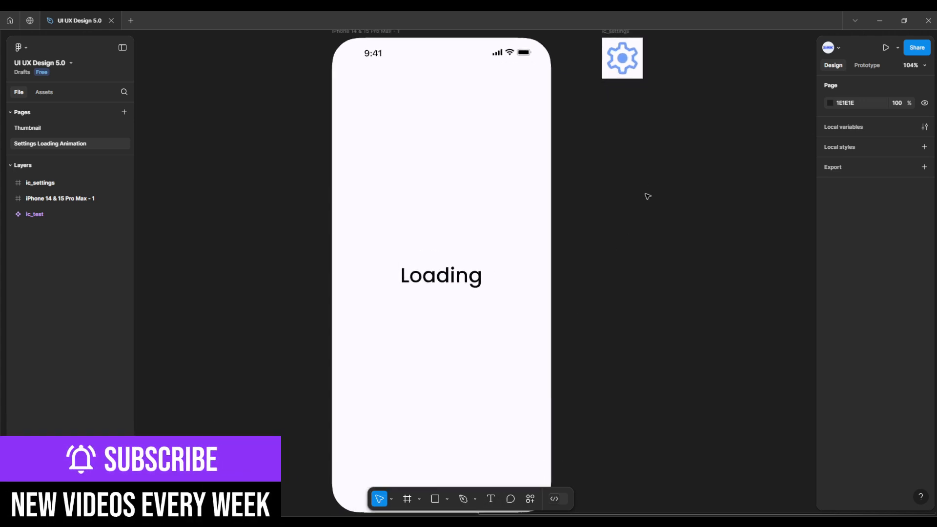
# Turn the ic_settings frame into a component
pyautogui.moveTo(640, 194); pyautogui.dragTo(494, 360)
pyautogui.scroll(2, 447, 284)
pyautogui.scroll(5, 448, 285)
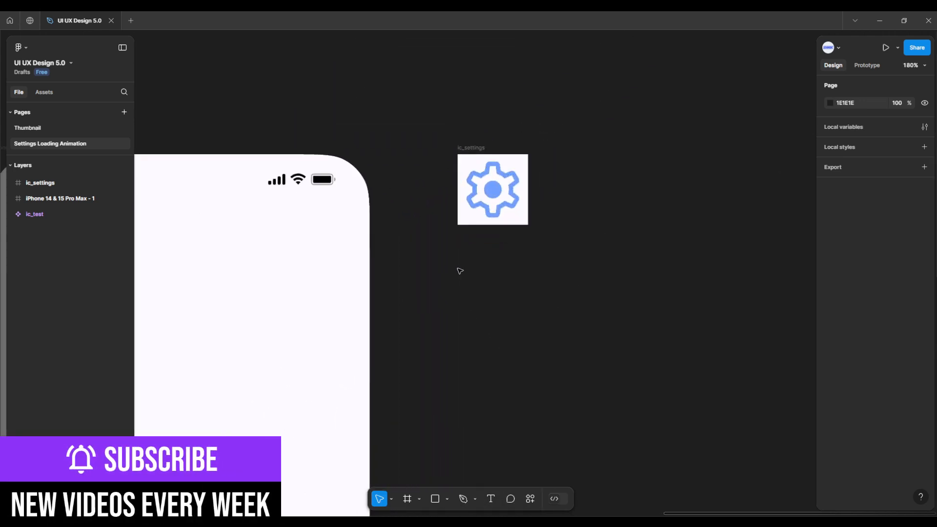
pyautogui.moveTo(449, 300); pyautogui.dragTo(451, 311)
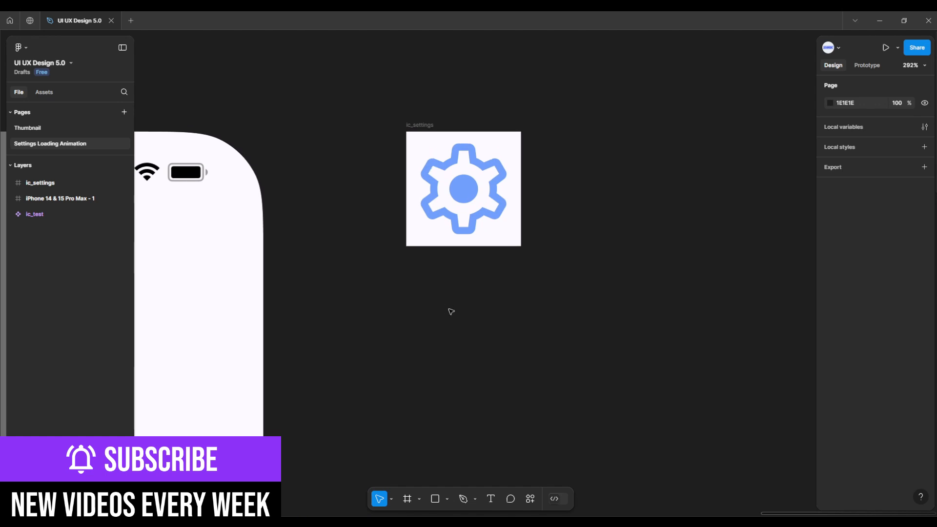
pyautogui.click(415, 126)
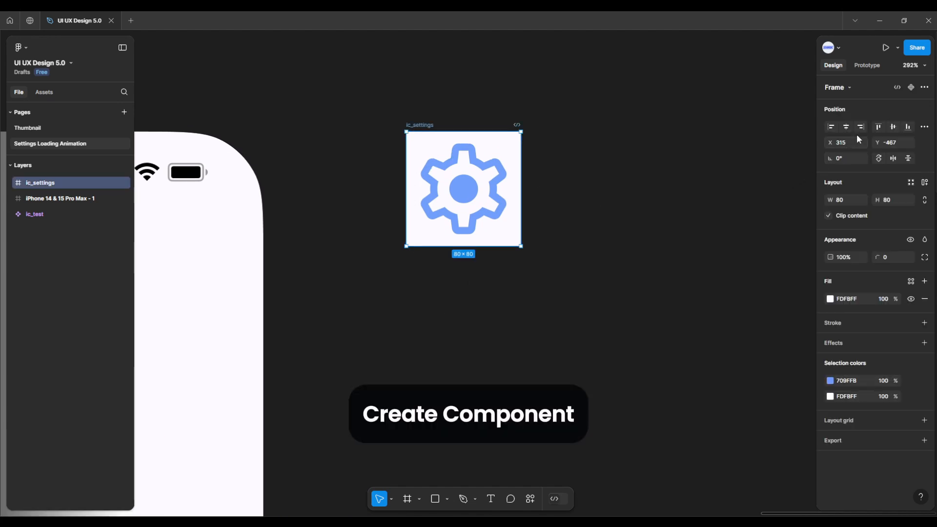
pyautogui.click(910, 89)
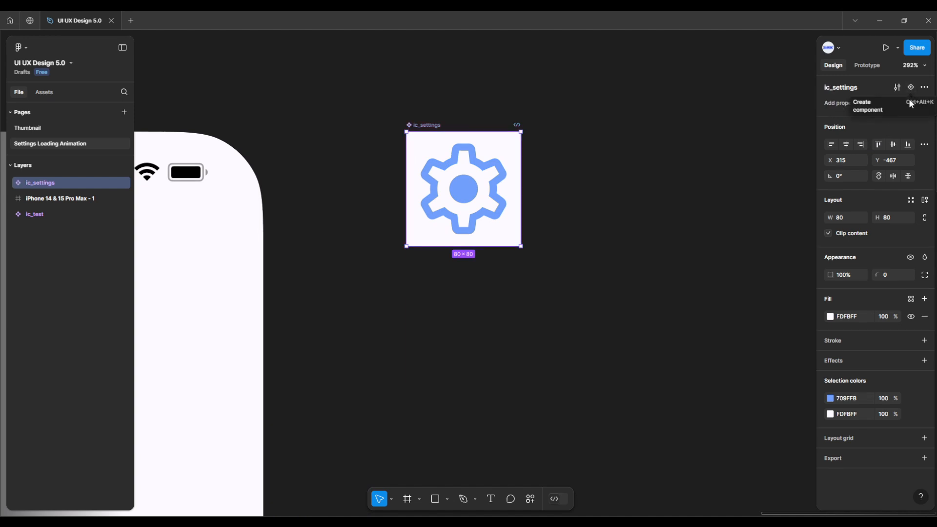
# Add a second variant to the ic_settings component and rotate its gear vector to -90°
pyautogui.click(910, 87)
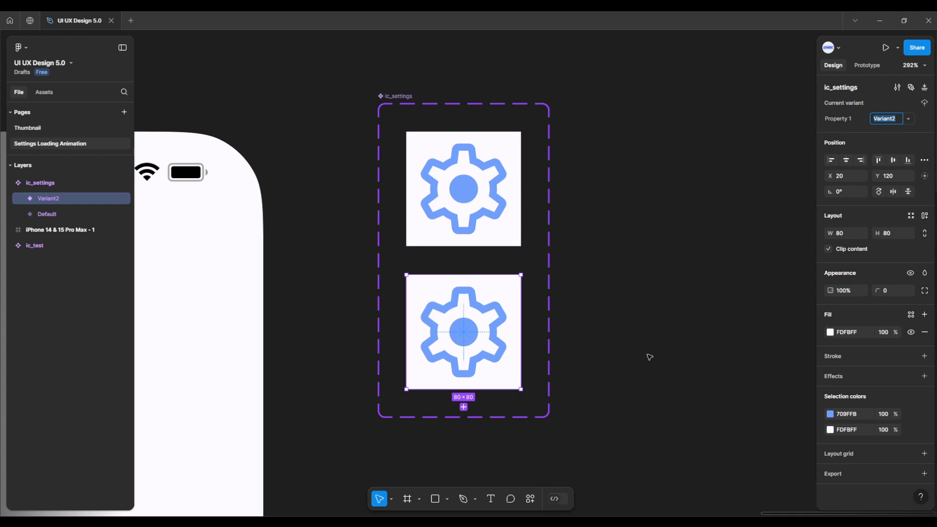
pyautogui.click(501, 348)
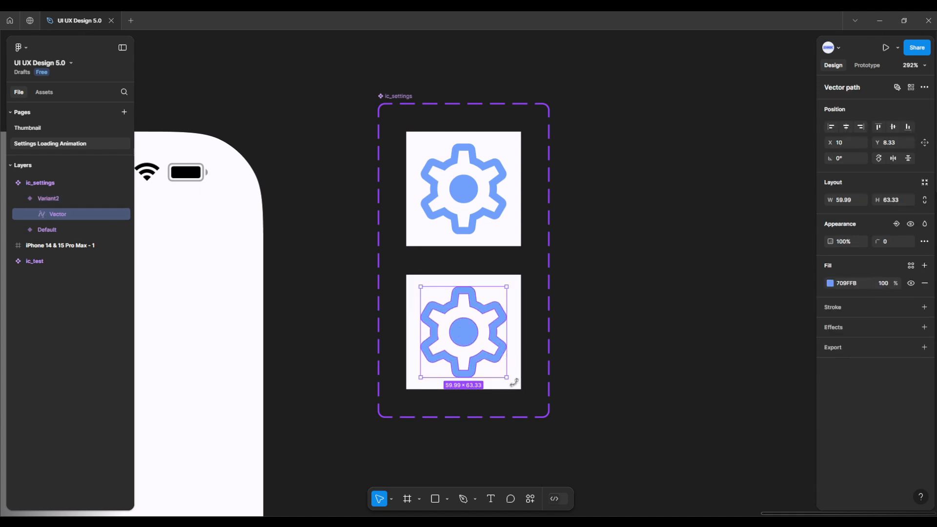
pyautogui.moveTo(505, 384); pyautogui.dragTo(418, 372)
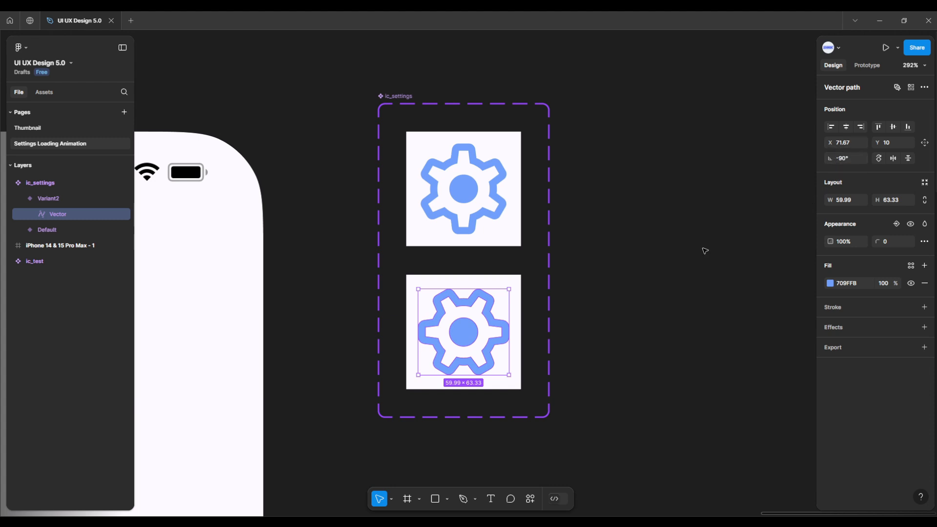
# Add a third variant based on Variant2 and rotate its gear vector to 180°
pyautogui.click(520, 320)
pyautogui.moveTo(583, 369); pyautogui.dragTo(600, 330)
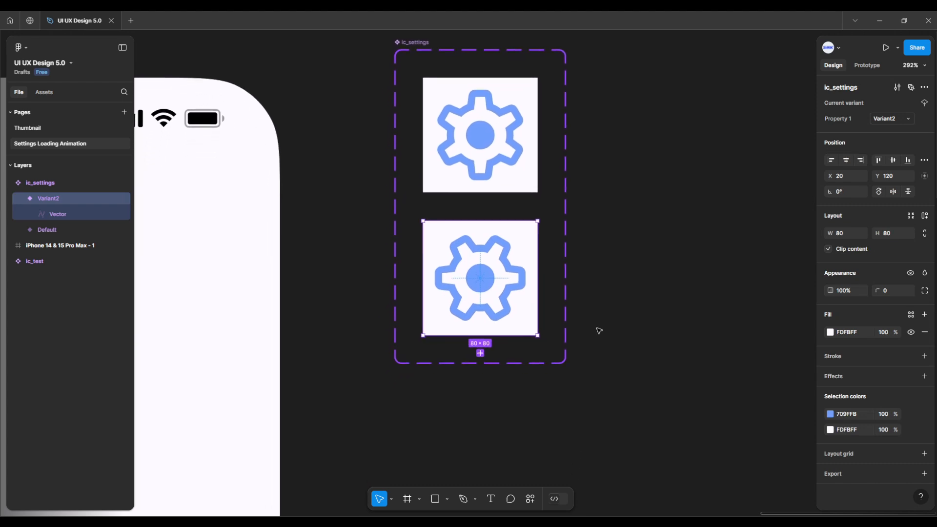
pyautogui.click(481, 353)
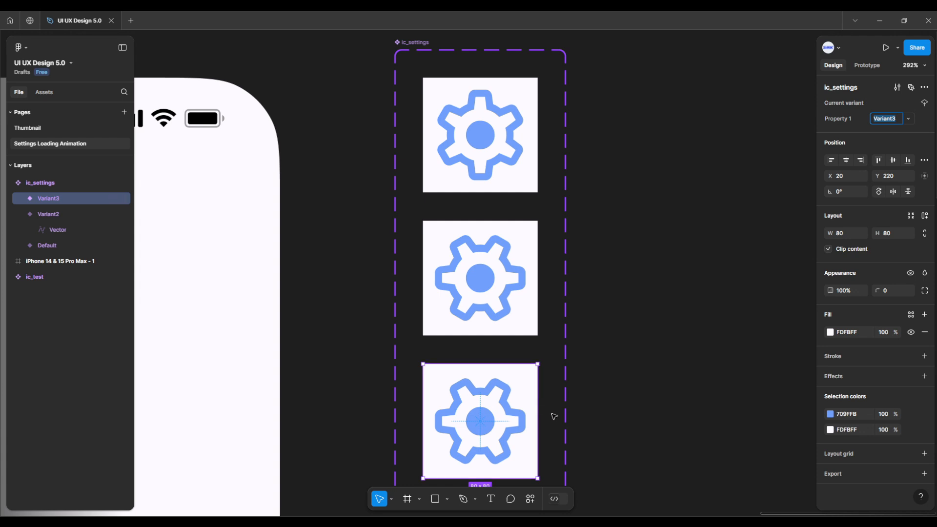
pyautogui.moveTo(554, 416); pyautogui.dragTo(561, 308)
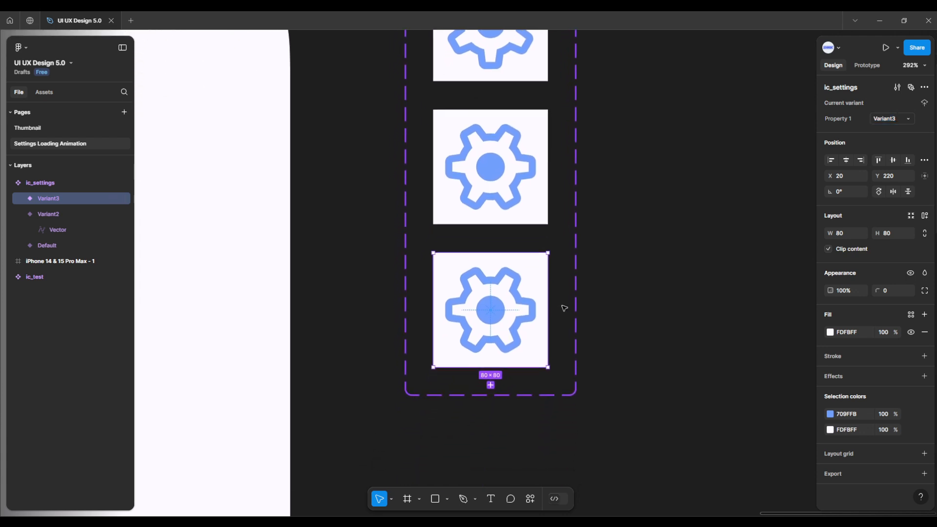
pyautogui.doubleClick(532, 328)
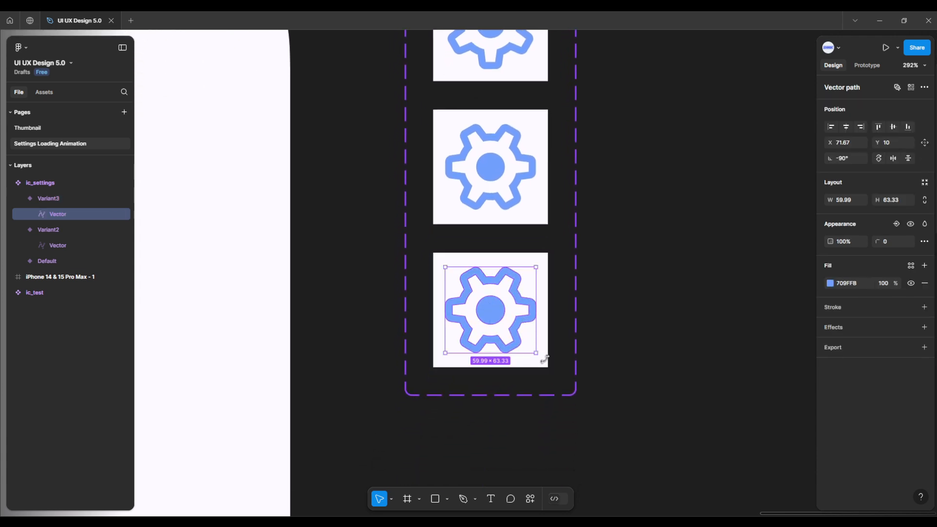
pyautogui.moveTo(544, 360); pyautogui.dragTo(442, 360)
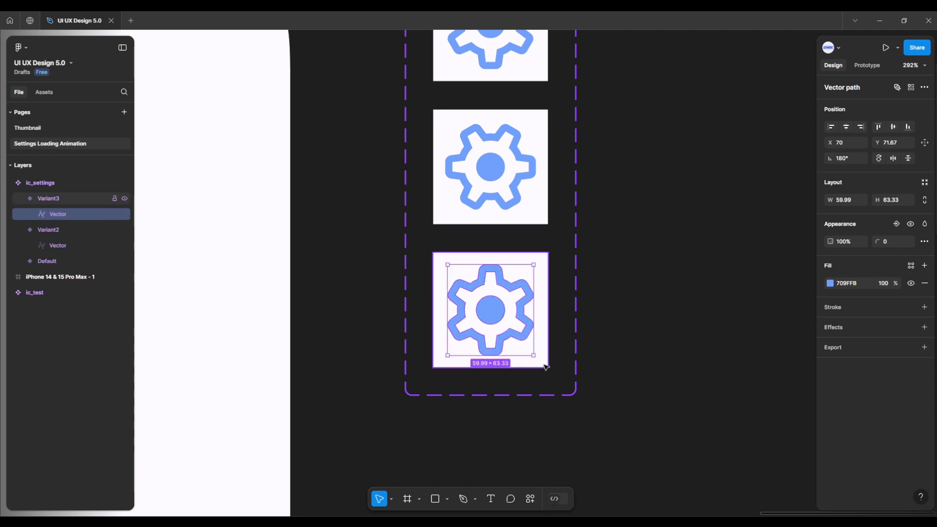
# Add a fourth variant based on Variant3 and rotate its gear vector to 90°
pyautogui.click(559, 376)
pyautogui.click(545, 362)
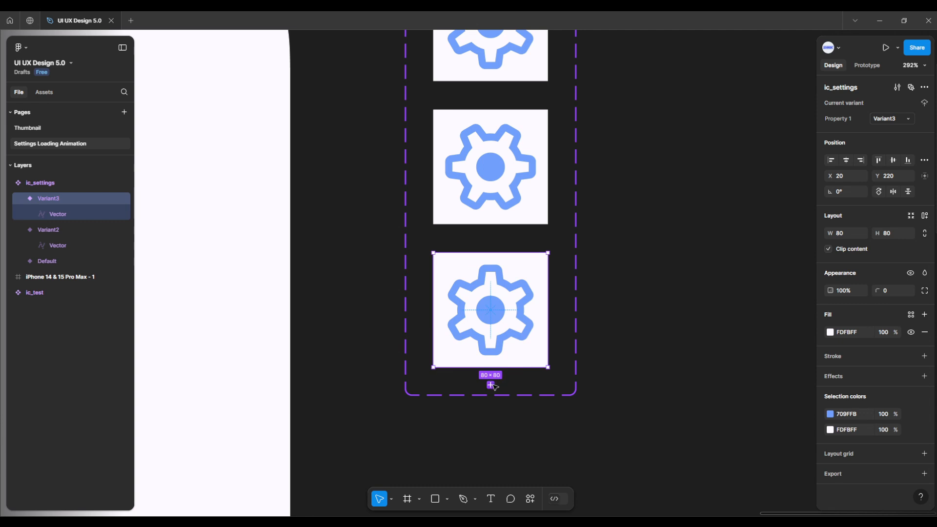
pyautogui.click(490, 385)
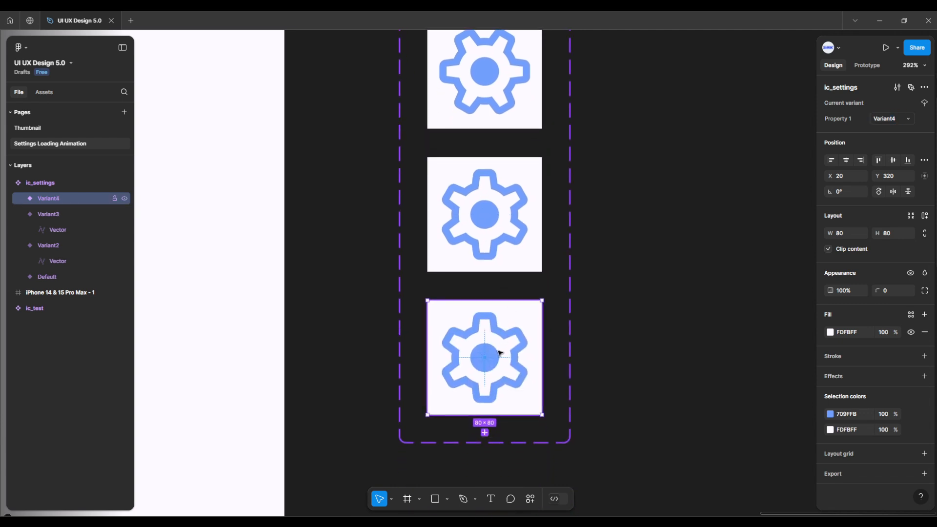
pyautogui.doubleClick(500, 353)
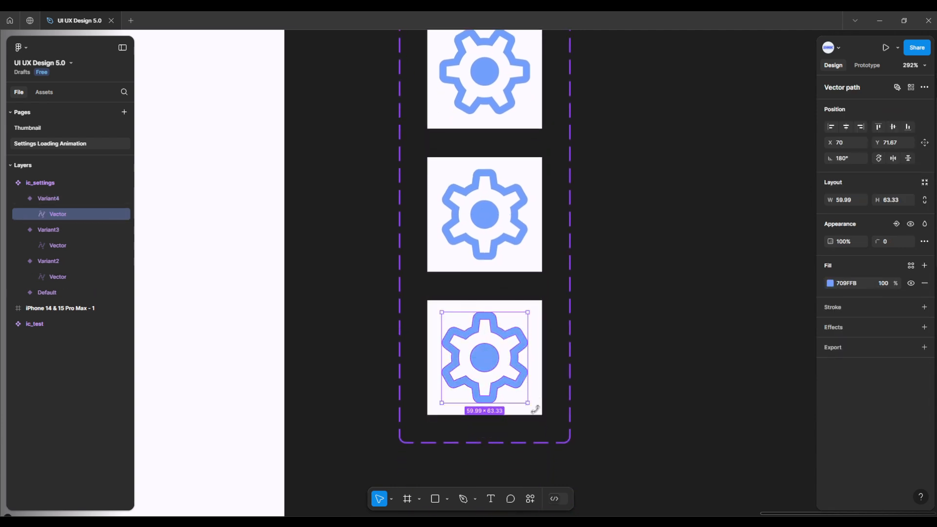
pyautogui.moveTo(535, 409); pyautogui.dragTo(438, 408)
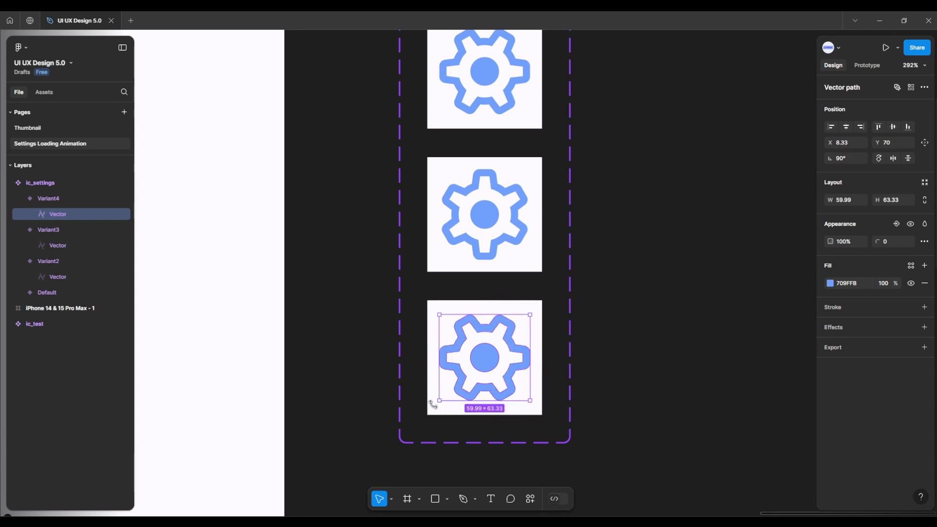
pyautogui.click(599, 336)
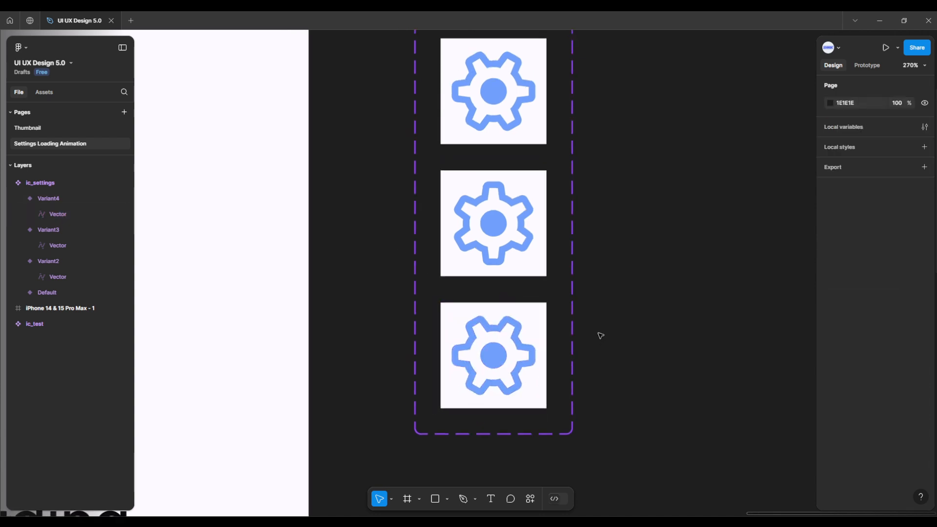
# Connect the Default variant to Variant2 with a prototype interaction triggered After delay, with a 1 ms delay
pyautogui.scroll(-3, 628, 341)
pyautogui.scroll(-2, 614, 369)
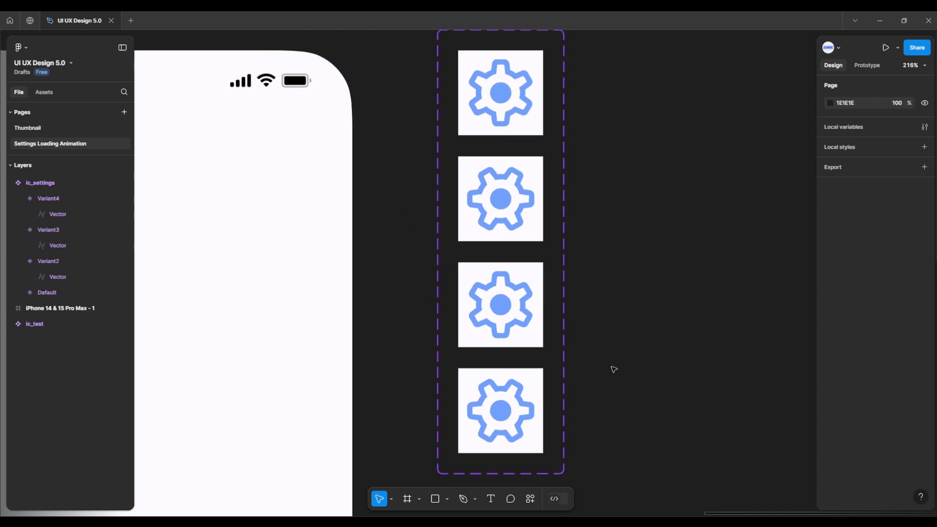
pyautogui.moveTo(611, 368); pyautogui.dragTo(579, 375)
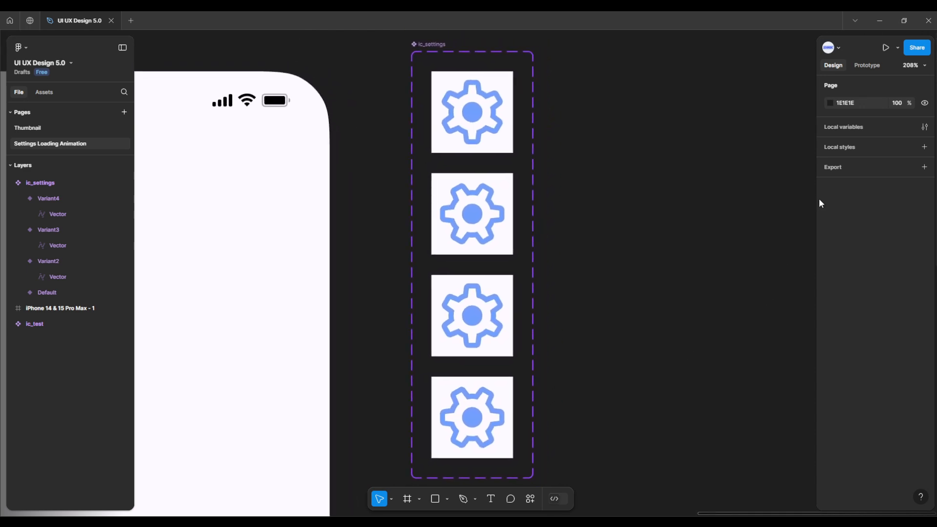
pyautogui.click(863, 66)
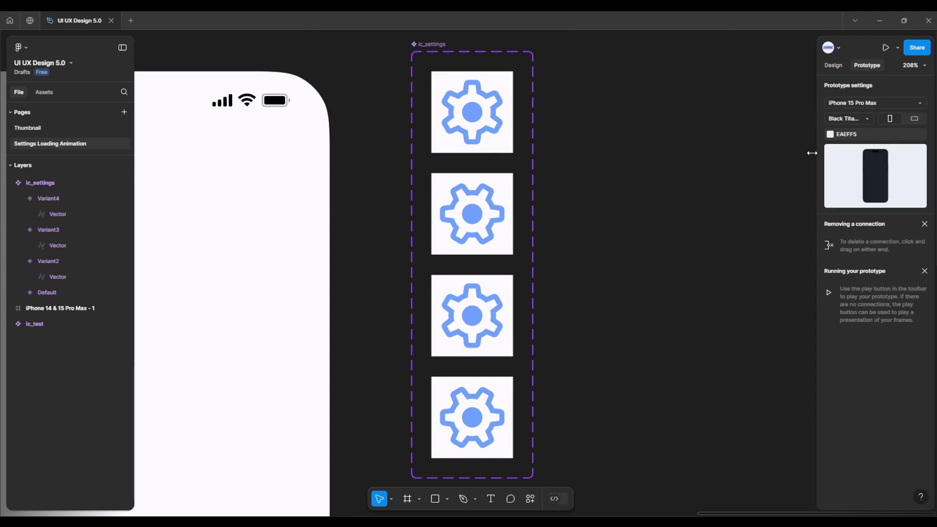
pyautogui.click(506, 148)
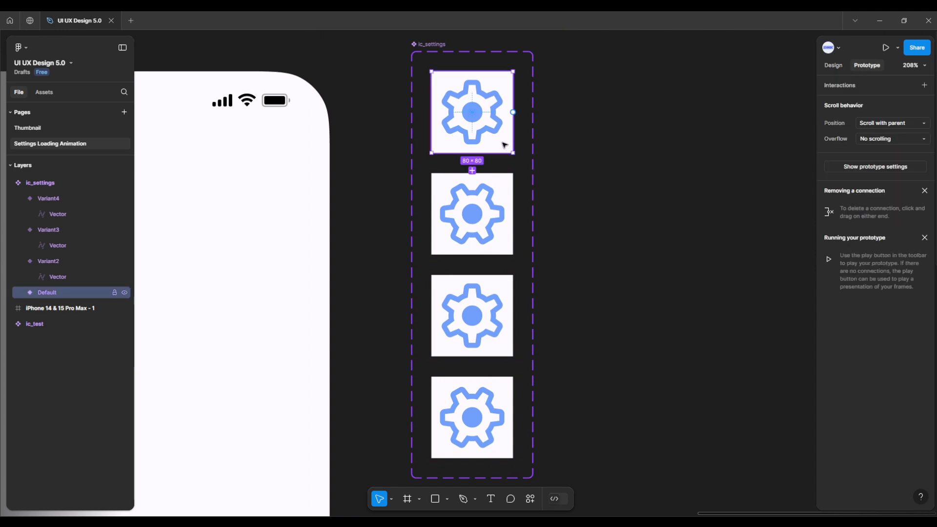
pyautogui.moveTo(477, 162); pyautogui.dragTo(478, 187)
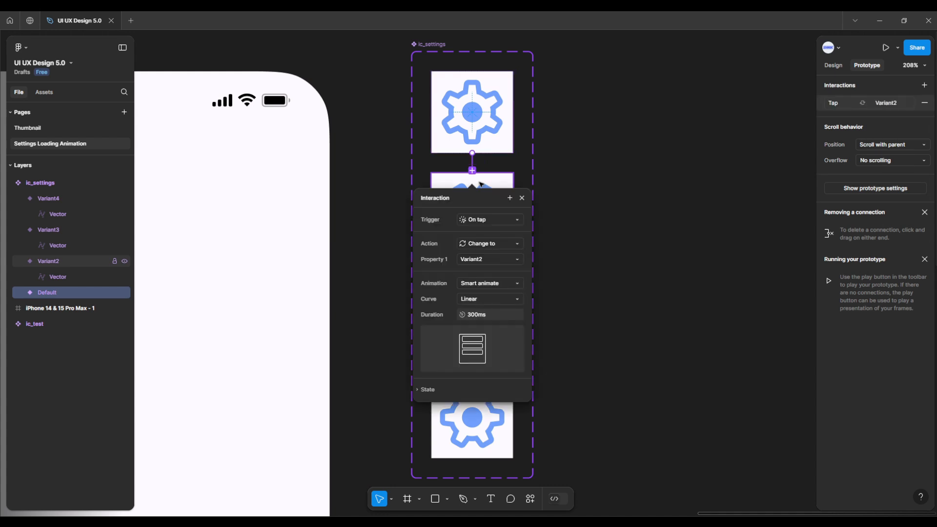
pyautogui.click(484, 223)
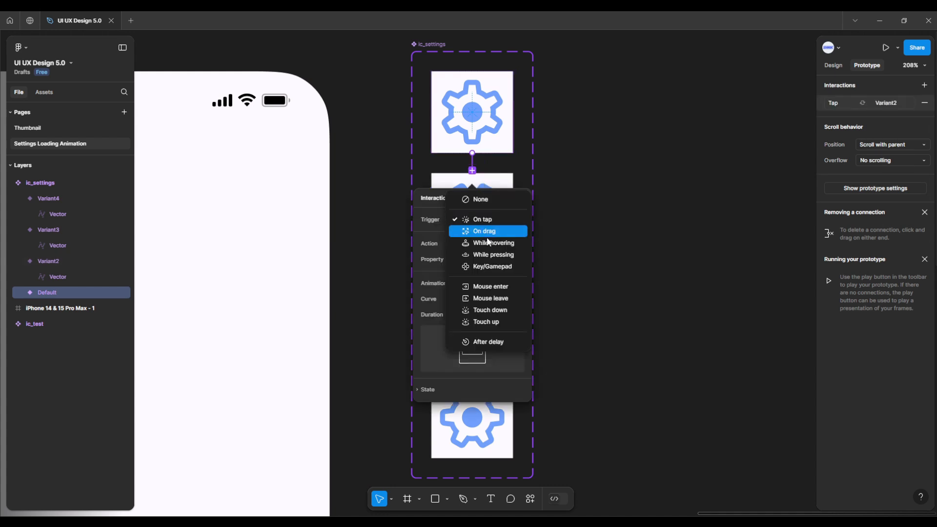
pyautogui.click(485, 342)
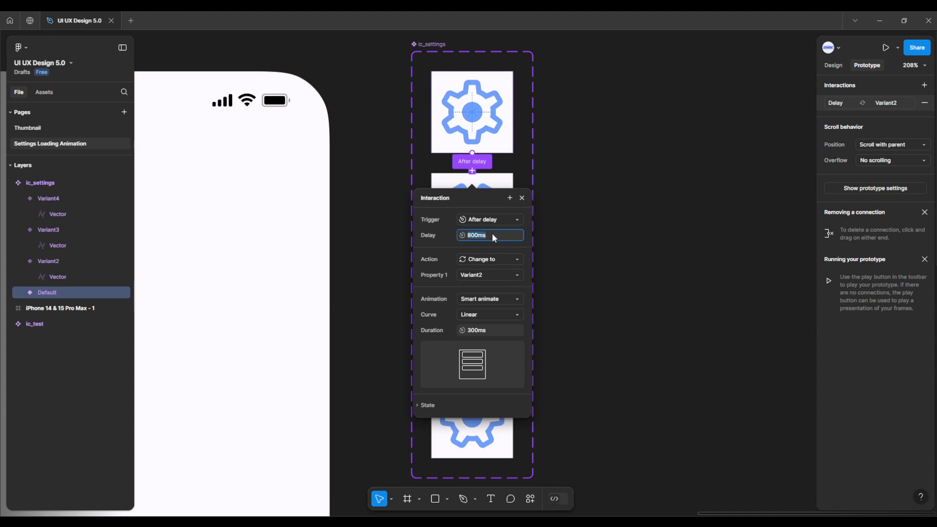
pyautogui.write('1')
pyautogui.press('Return')
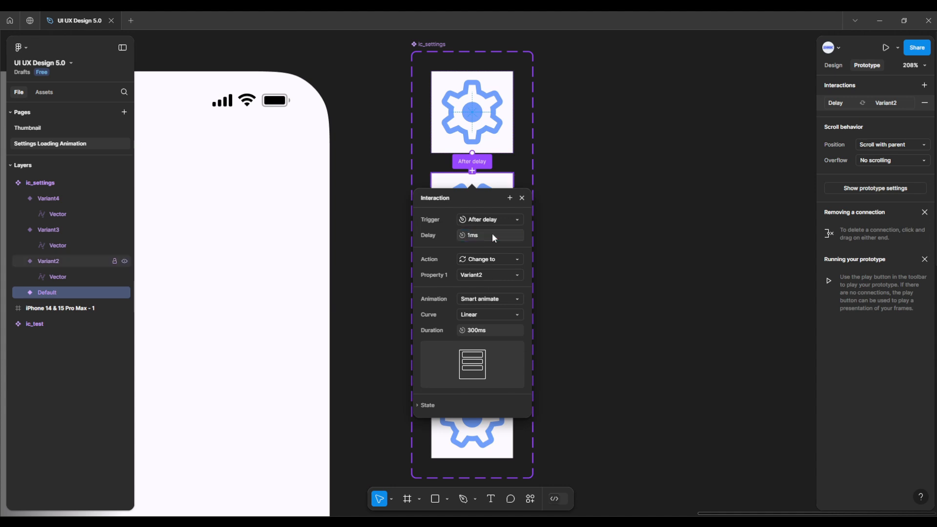
# Set the Default-to-Variant2 transition to Smart animate with a Linear curve and a 300 ms duration
pyautogui.click(491, 298)
pyautogui.click(486, 299)
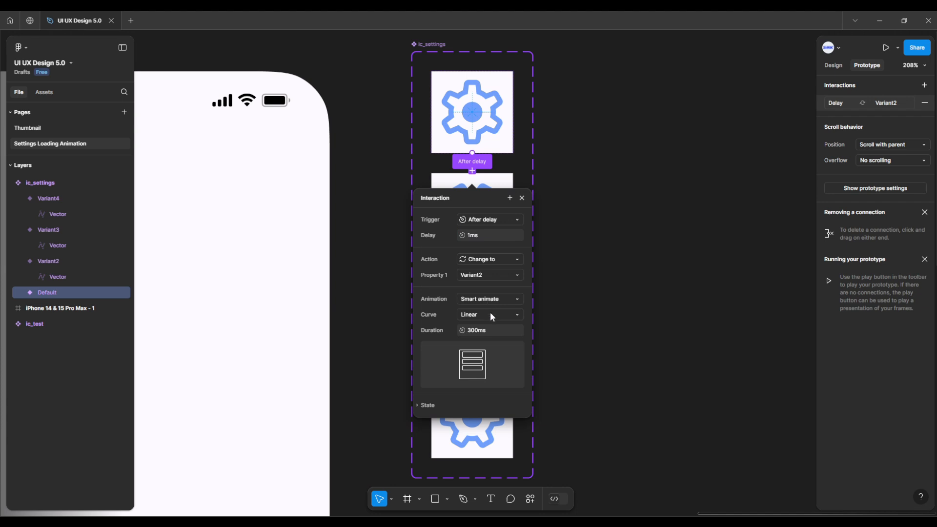
pyautogui.click(491, 316)
pyautogui.click(487, 317)
pyautogui.click(494, 330)
pyautogui.write('300')
pyautogui.press('Return')
pyautogui.click(522, 197)
# Connect Variant2 to Variant3 with an interaction triggered After delay, with a 1 ms delay
pyautogui.click(504, 182)
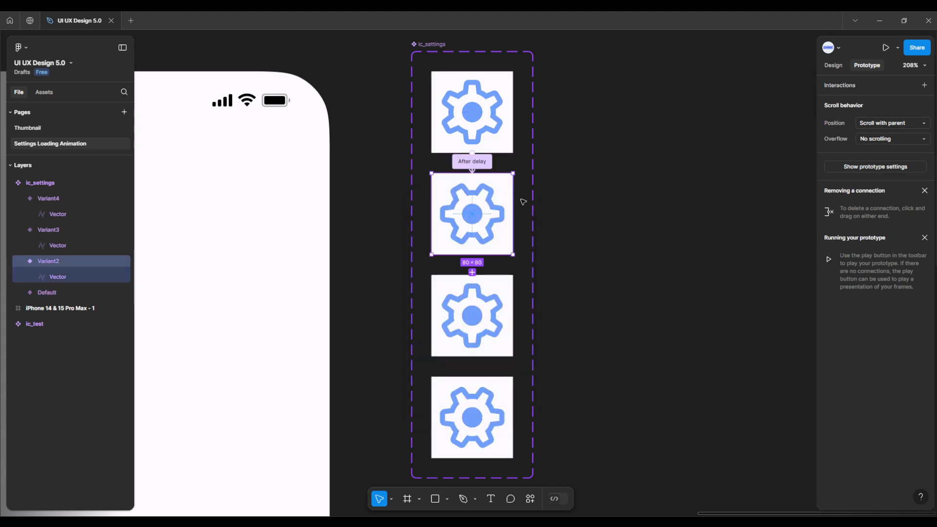
pyautogui.moveTo(513, 214); pyautogui.dragTo(492, 293)
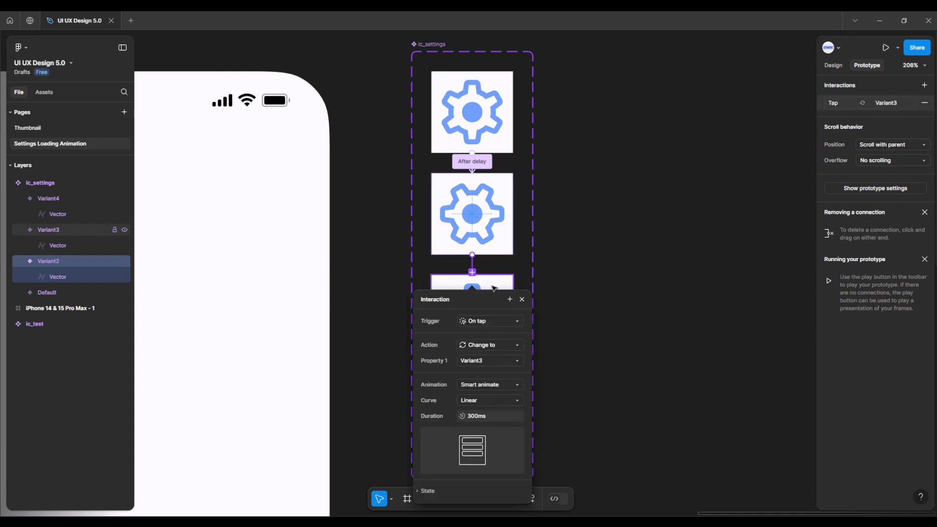
pyautogui.click(489, 320)
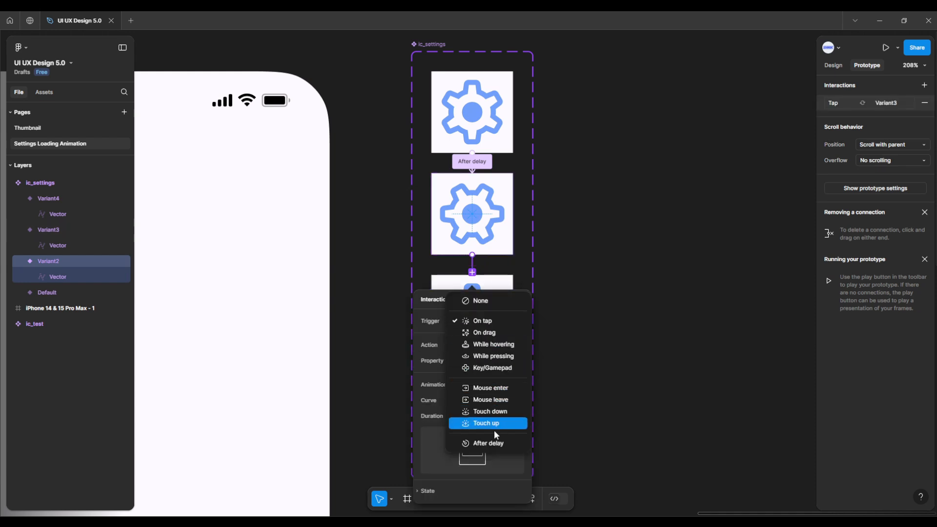
pyautogui.click(490, 444)
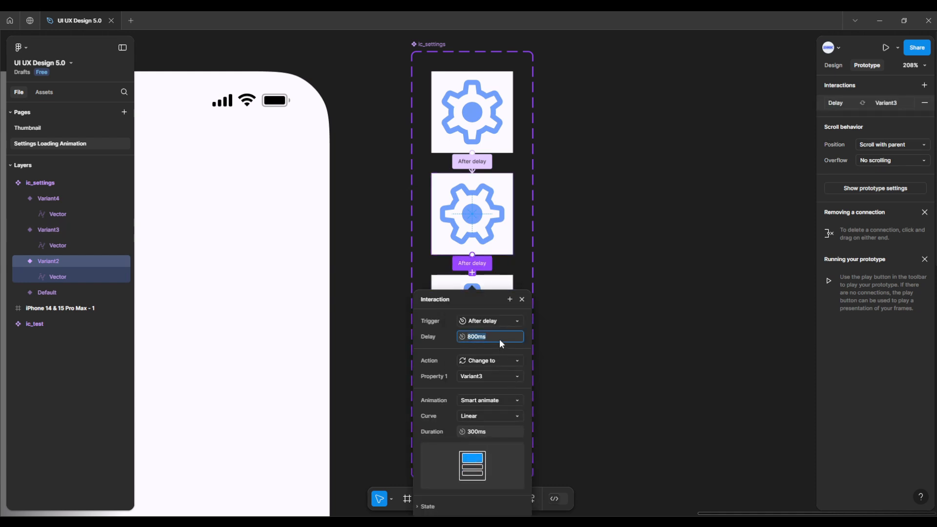
pyautogui.write('1')
pyautogui.press('Return')
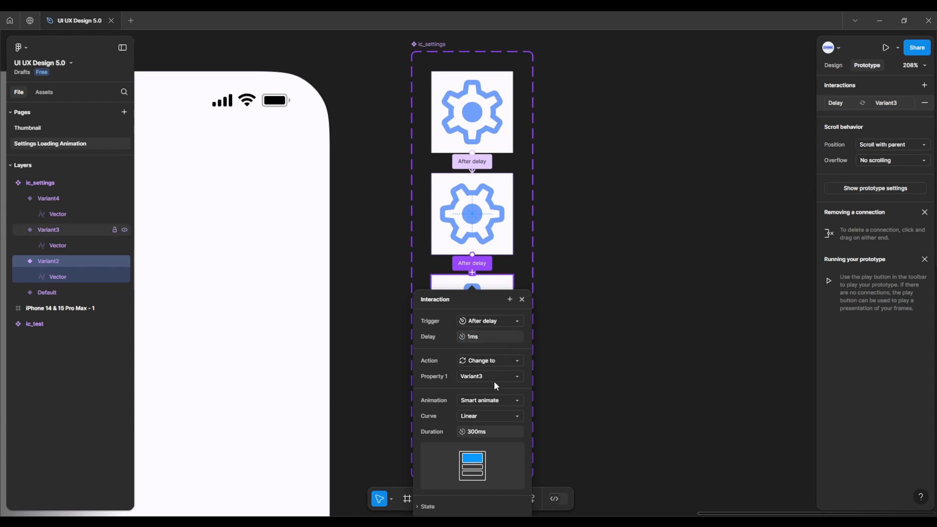
# Set the Variant2-to-Variant3 transition to Smart animate with a Linear curve
pyautogui.click(489, 400)
pyautogui.click(491, 402)
pyautogui.click(490, 415)
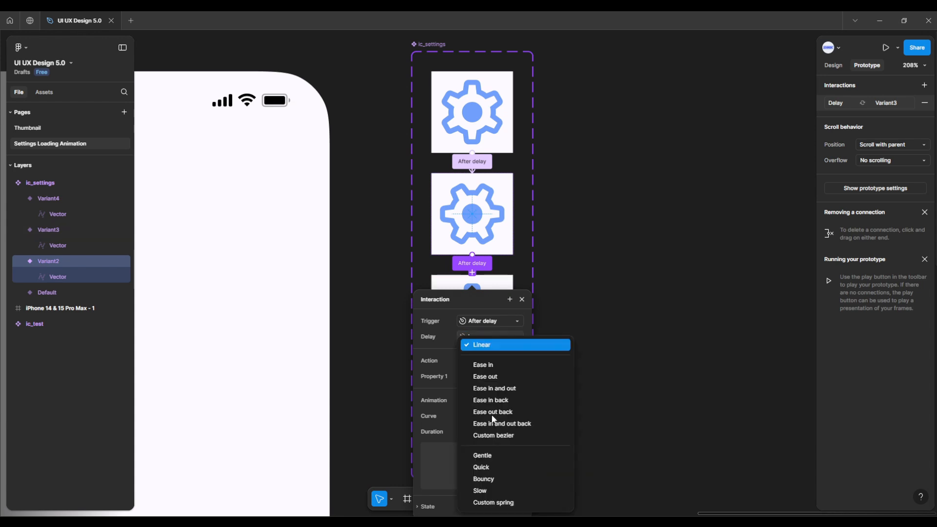
pyautogui.click(492, 344)
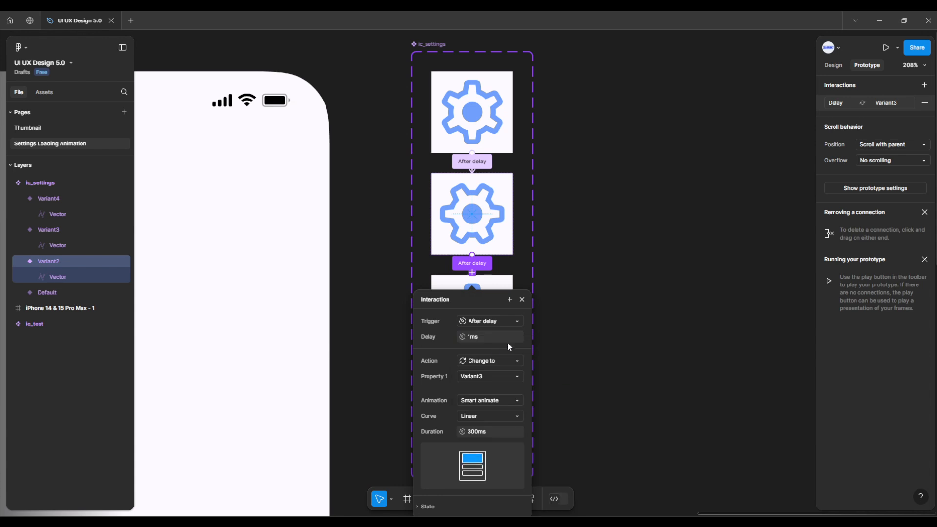
pyautogui.click(522, 299)
# Connect Variant3 to Variant4 with a prototype interaction triggered After delay, with a 1 ms delay
pyautogui.moveTo(551, 355); pyautogui.dragTo(550, 247)
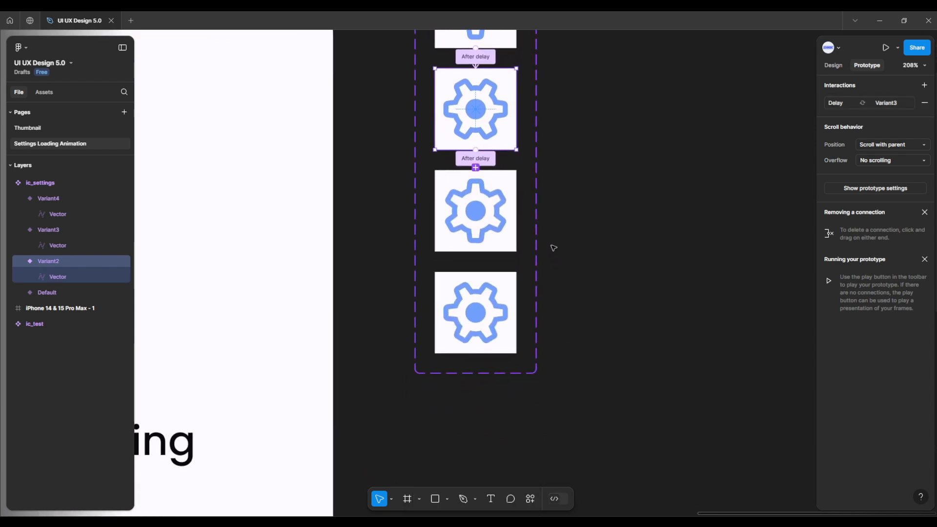
pyautogui.click(514, 220)
pyautogui.moveTo(516, 211); pyautogui.dragTo(500, 293)
pyautogui.click(491, 318)
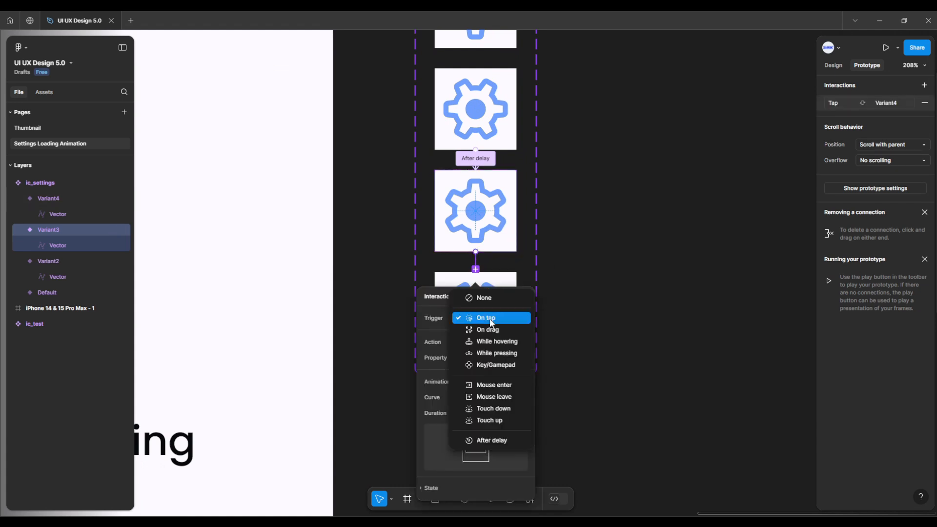
pyautogui.click(488, 442)
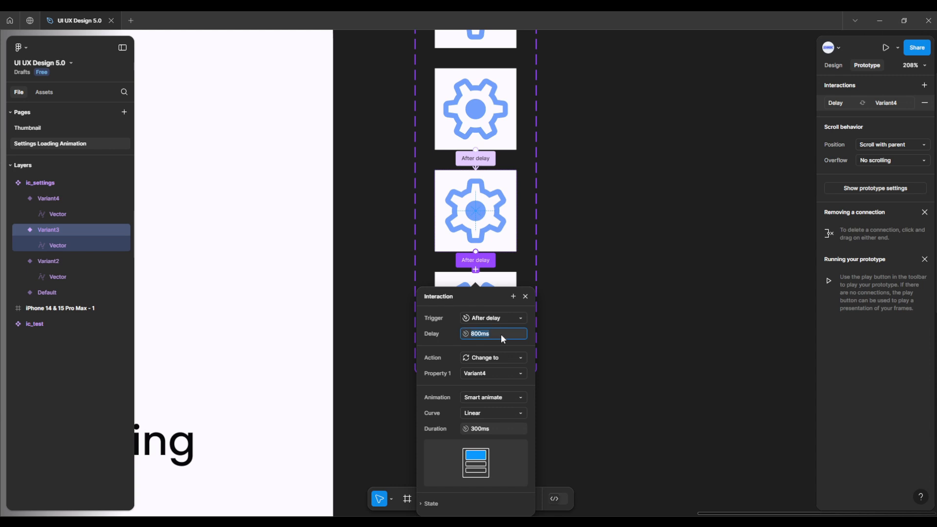
pyautogui.write('1')
pyautogui.press('Return')
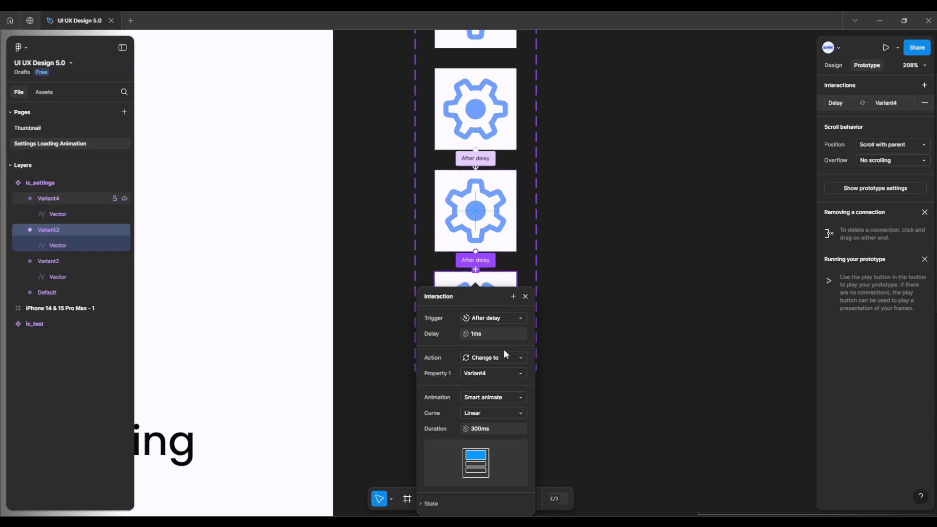
# Set the Variant3-to-Variant4 transition to Smart animate with a Linear curve
pyautogui.click(503, 396)
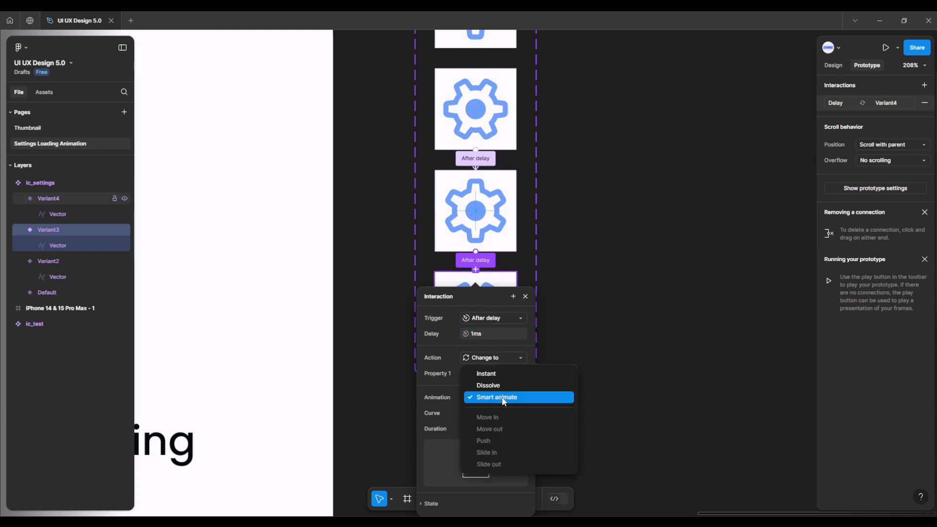
pyautogui.click(503, 398)
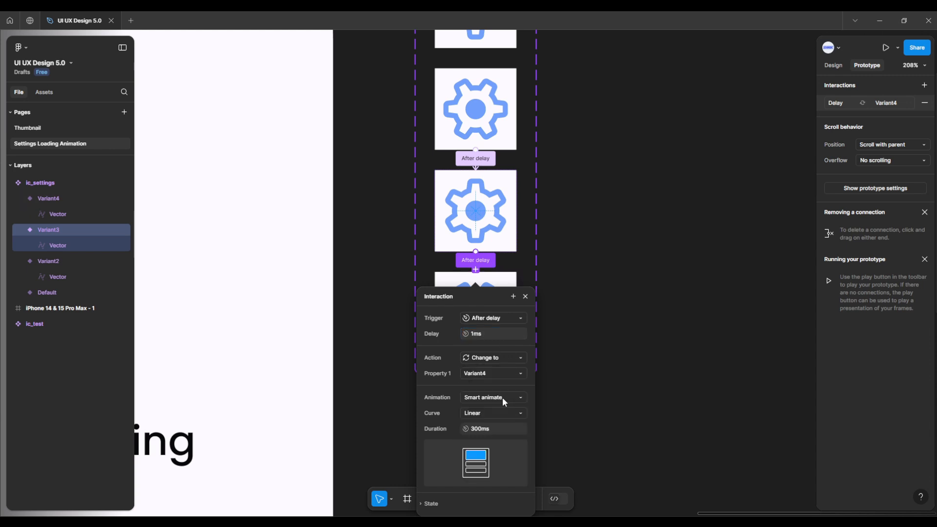
pyautogui.click(500, 412)
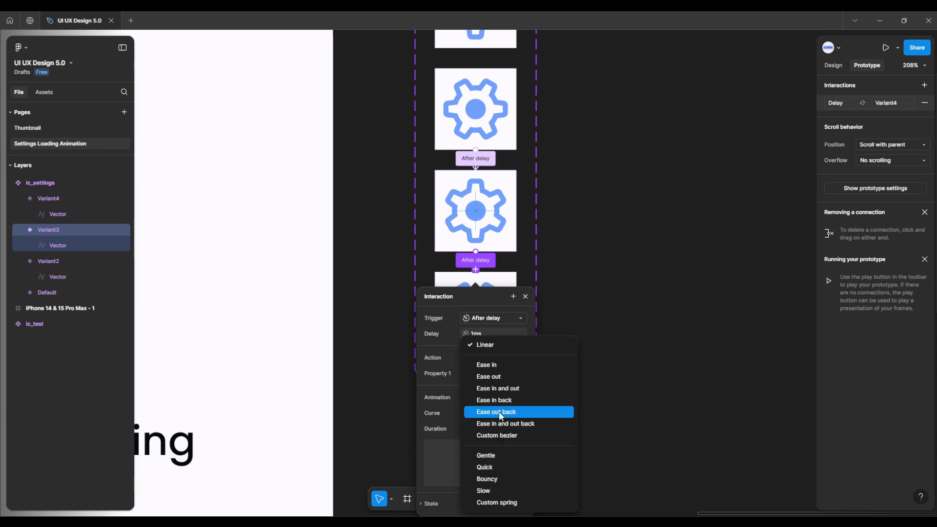
pyautogui.click(494, 345)
pyautogui.click(525, 296)
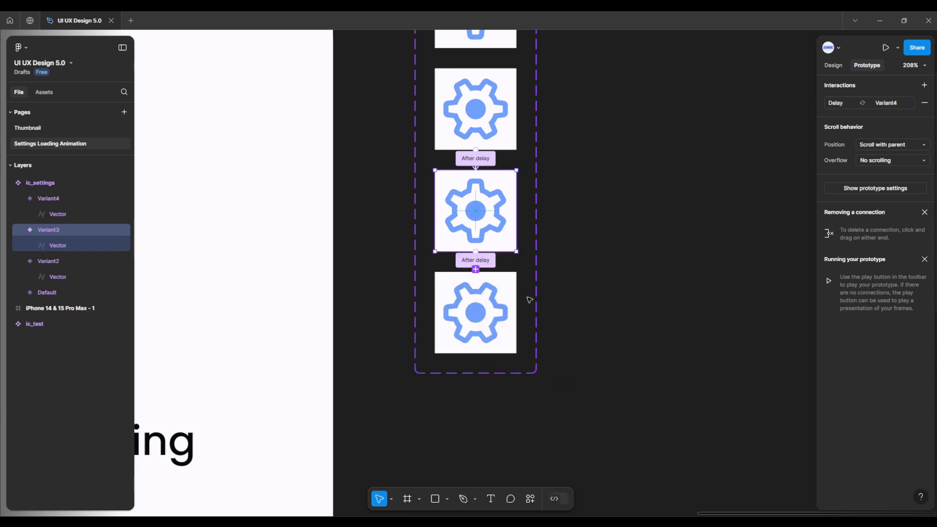
# Connect Variant4 back to the Default variant with an interaction triggered After delay, with a 1 ms delay
pyautogui.scroll(1, 525, 335)
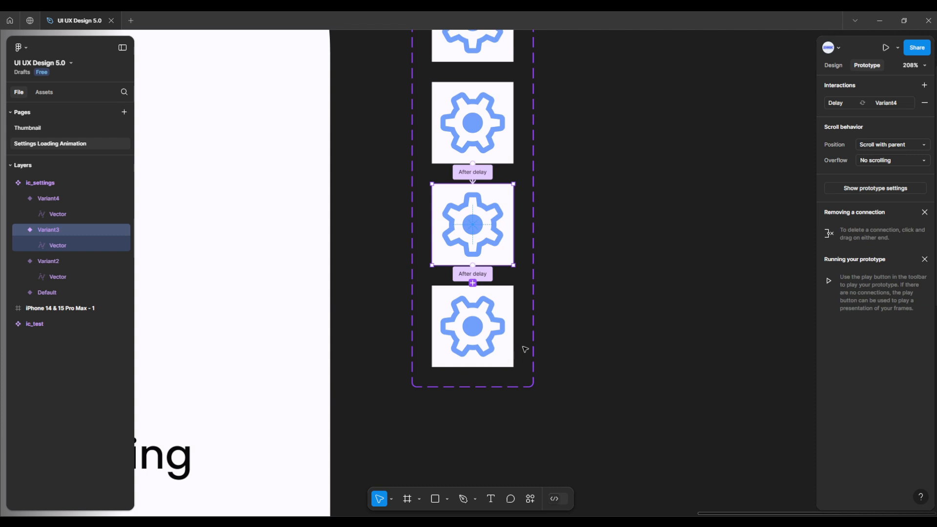
pyautogui.scroll(4, 525, 349)
pyautogui.click(507, 382)
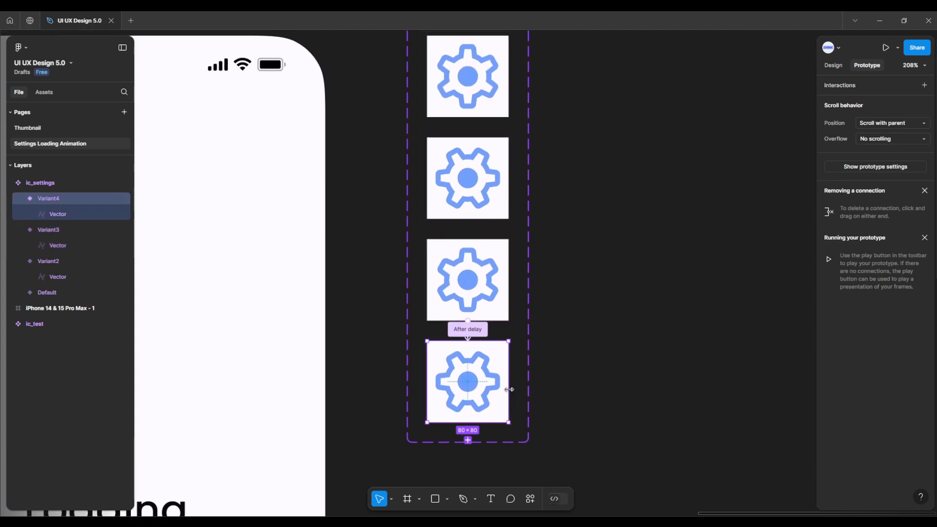
pyautogui.moveTo(508, 381); pyautogui.dragTo(506, 112)
pyautogui.click(481, 166)
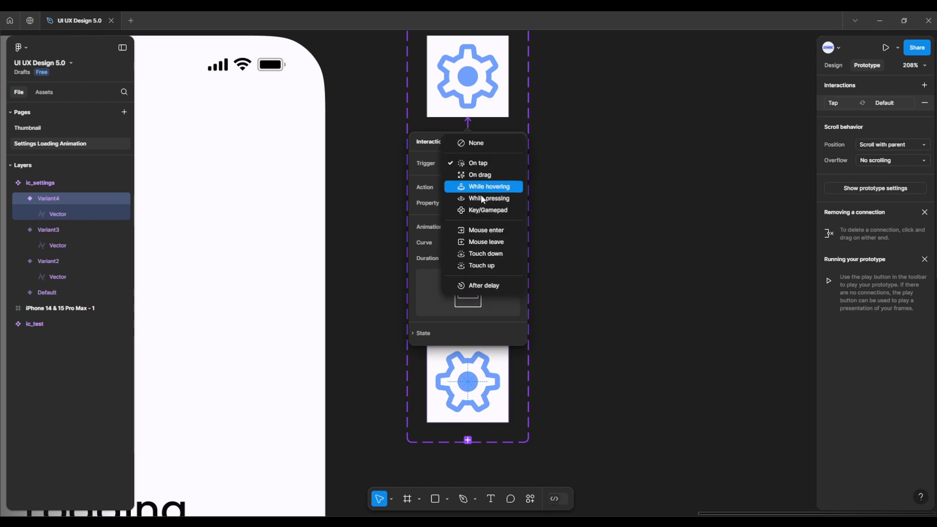
pyautogui.click(490, 285)
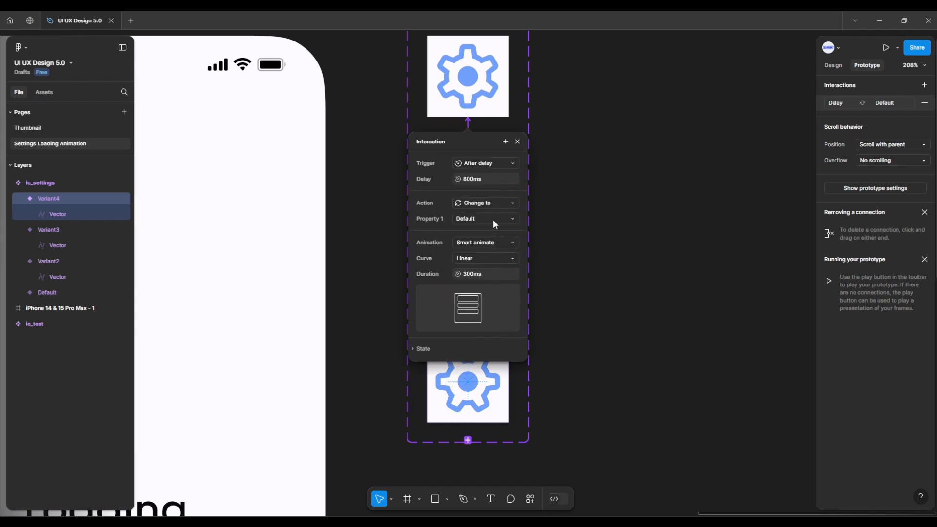
pyautogui.click(502, 177)
pyautogui.write('1')
pyautogui.press('Return')
# Set the Variant4-to-Default transition to Smart animate with a Linear curve
pyautogui.click(483, 243)
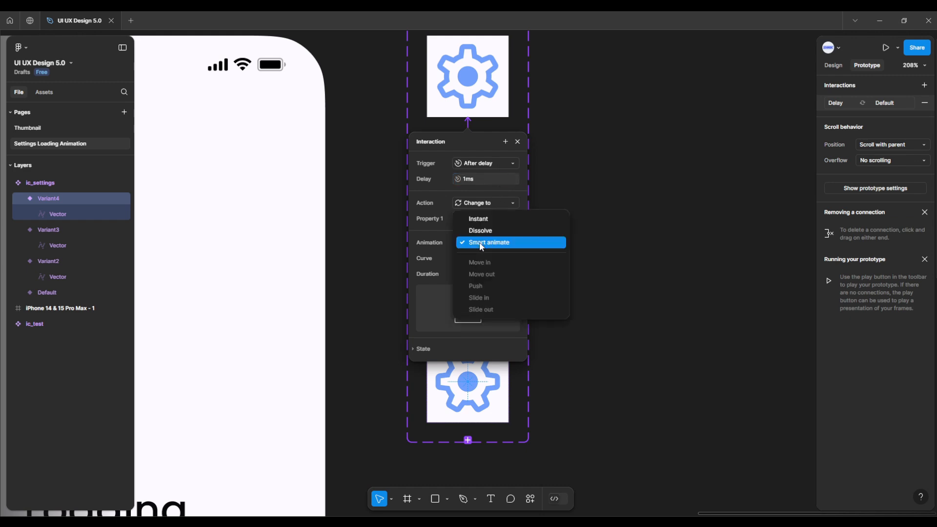
pyautogui.click(481, 244)
pyautogui.click(481, 260)
pyautogui.click(481, 260)
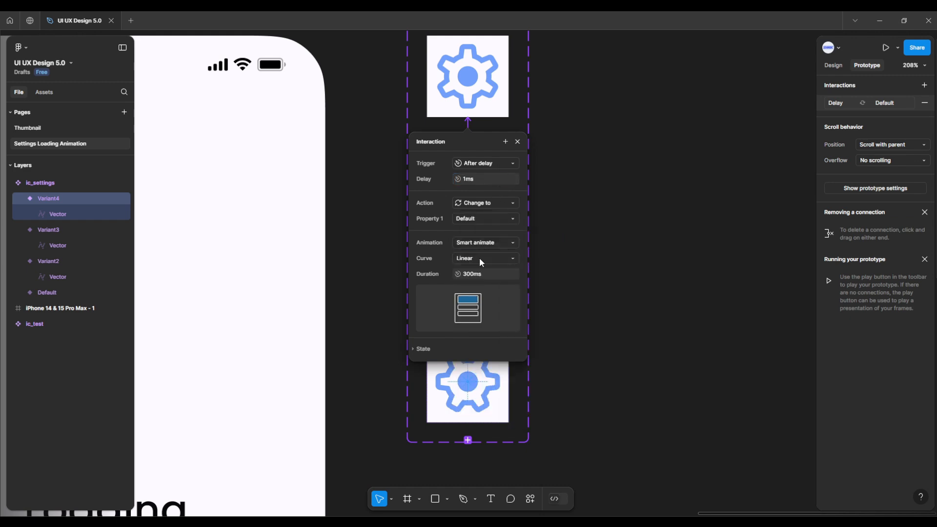
pyautogui.click(518, 141)
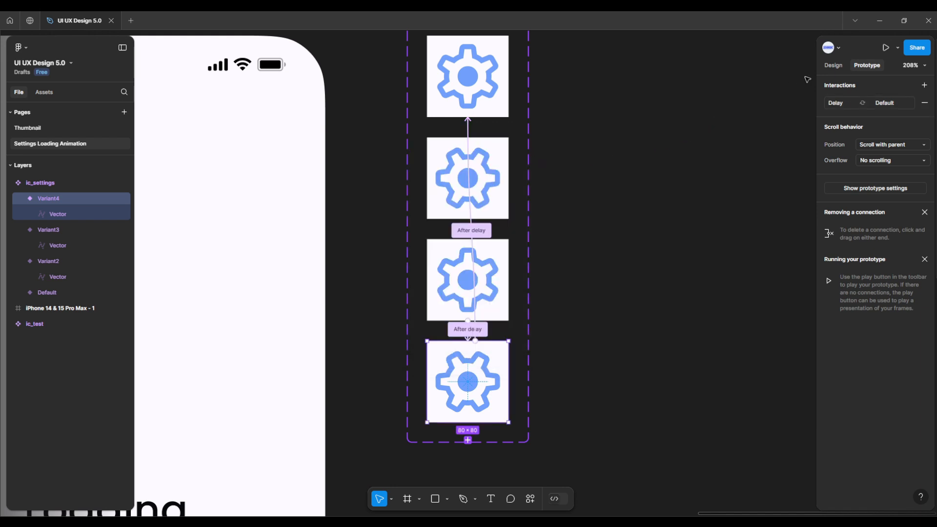
# Copy the Default gear variant and paste it as an instance into the iPhone 14 & 15 Pro Max - 1 frame
pyautogui.click(831, 65)
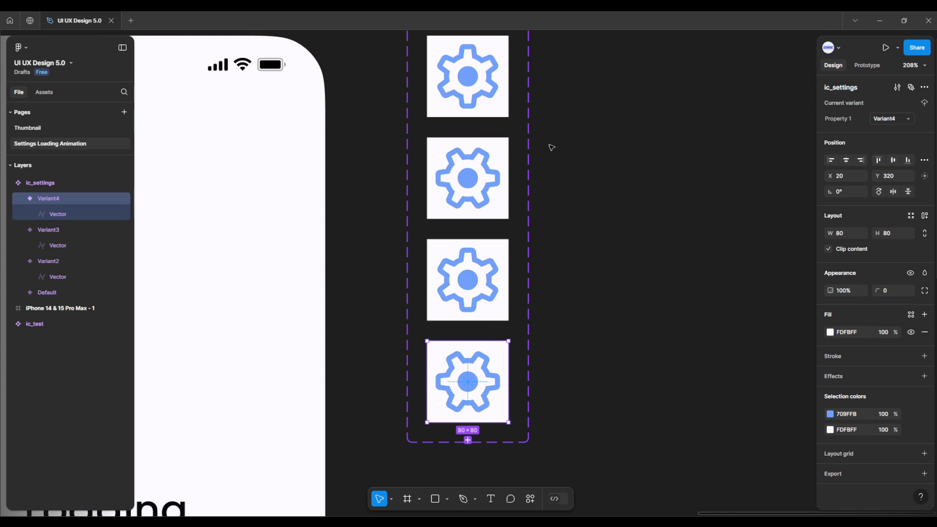
pyautogui.scroll(2, 556, 161)
pyautogui.click(509, 146)
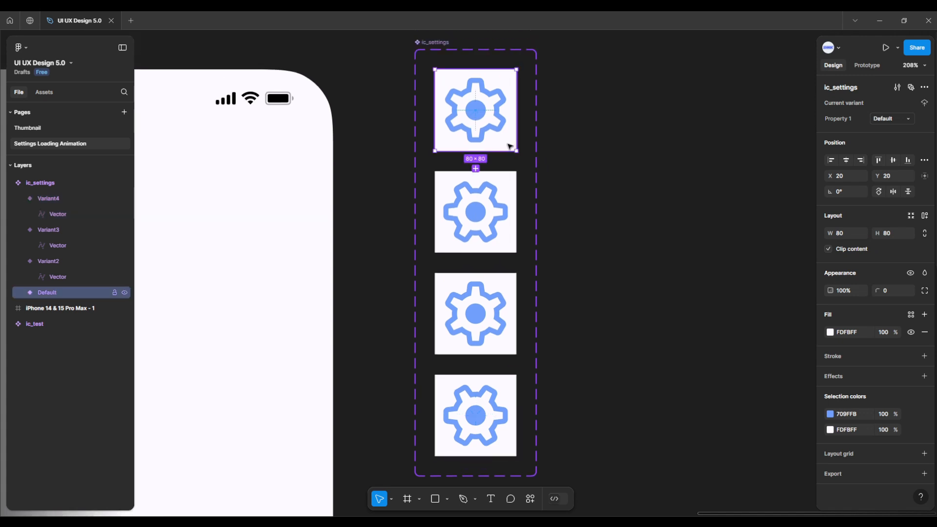
pyautogui.rightClick(510, 144)
pyautogui.click(524, 154)
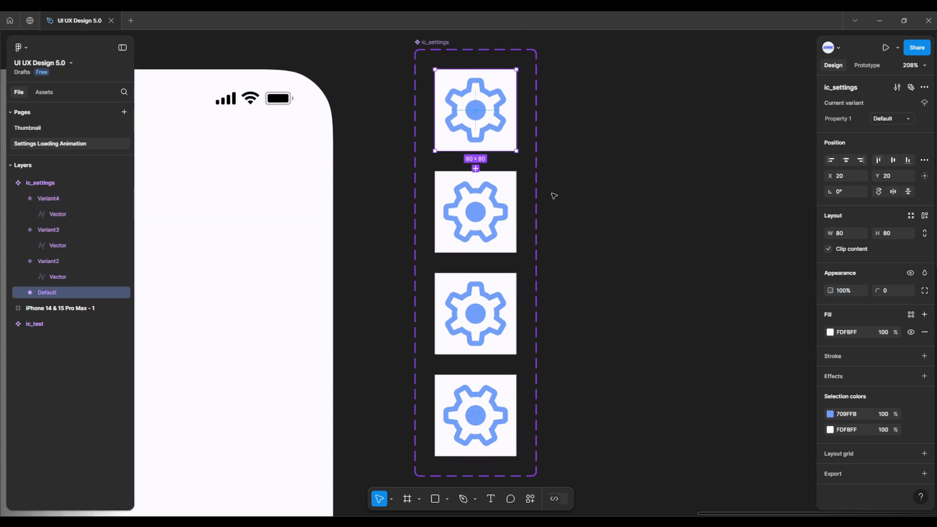
pyautogui.moveTo(584, 236); pyautogui.dragTo(638, 204)
pyautogui.scroll(-5, 621, 216)
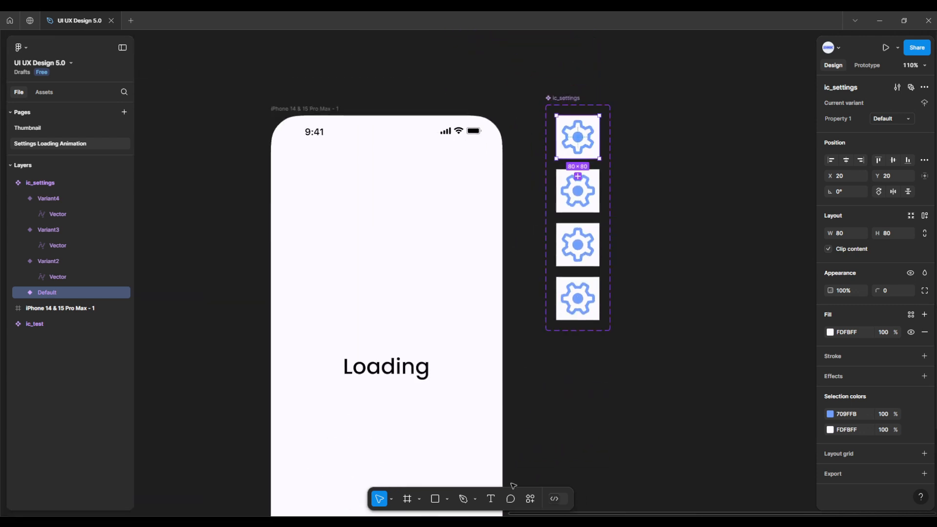
pyautogui.moveTo(529, 474); pyautogui.dragTo(580, 341)
pyautogui.scroll(-2, 636, 366)
pyautogui.scroll(-1, 644, 364)
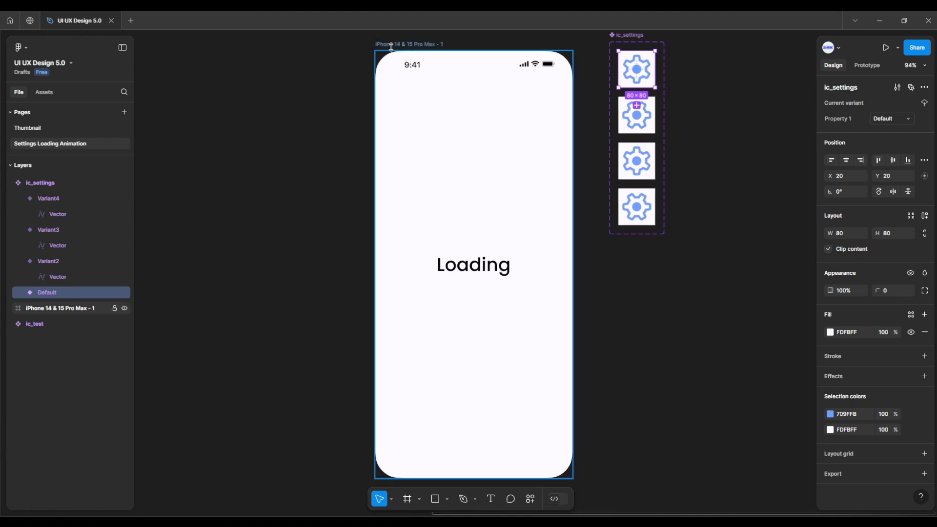
pyautogui.click(391, 46)
pyautogui.hotkey('ctrl', 'v')
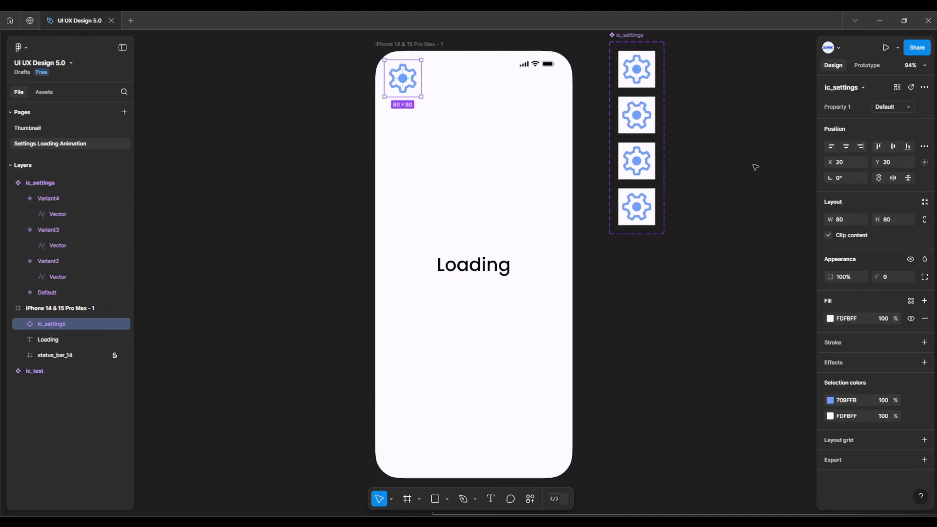
# Place the pasted gear icon just above the Loading text at about Y 341, centred horizontally in the phone frame
pyautogui.click(846, 147)
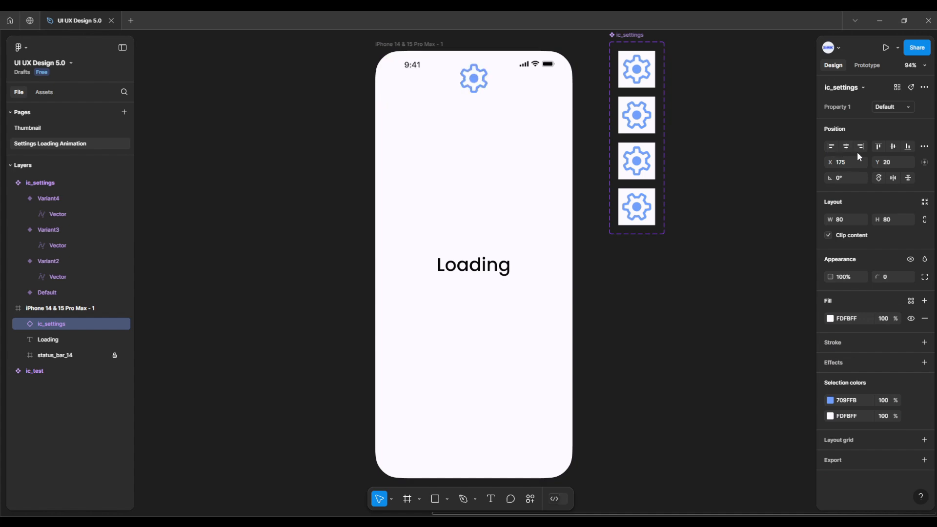
pyautogui.click(893, 147)
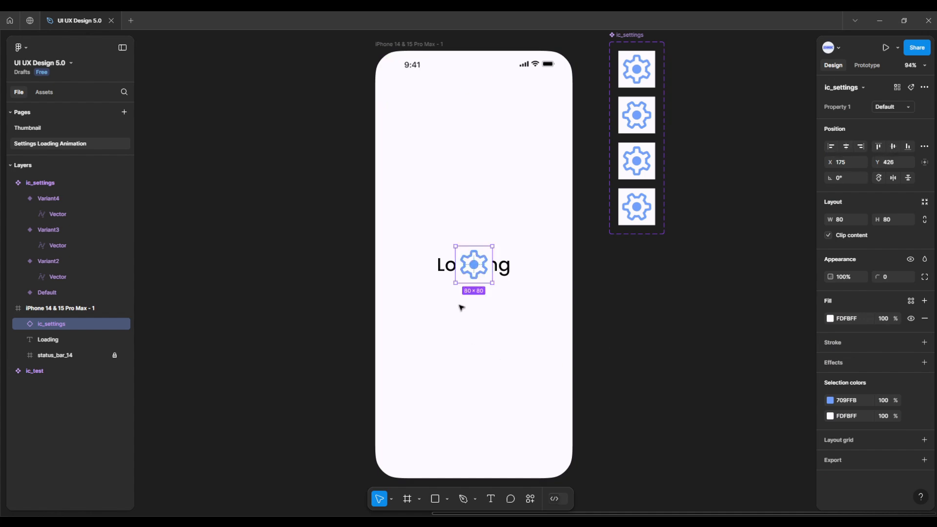
pyautogui.keyDown('ctrl'); pyautogui.scroll(5, 461, 303); pyautogui.keyUp('ctrl')
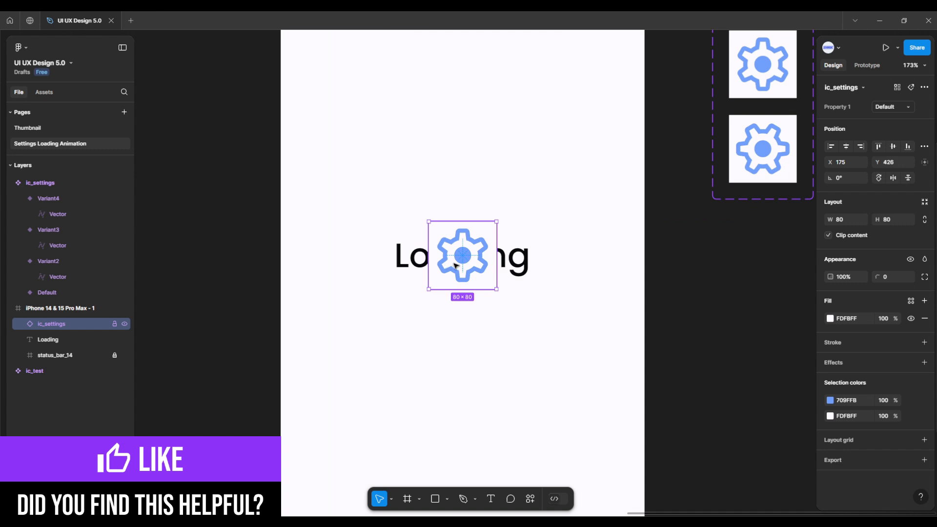
pyautogui.moveTo(454, 266); pyautogui.dragTo(451, 195)
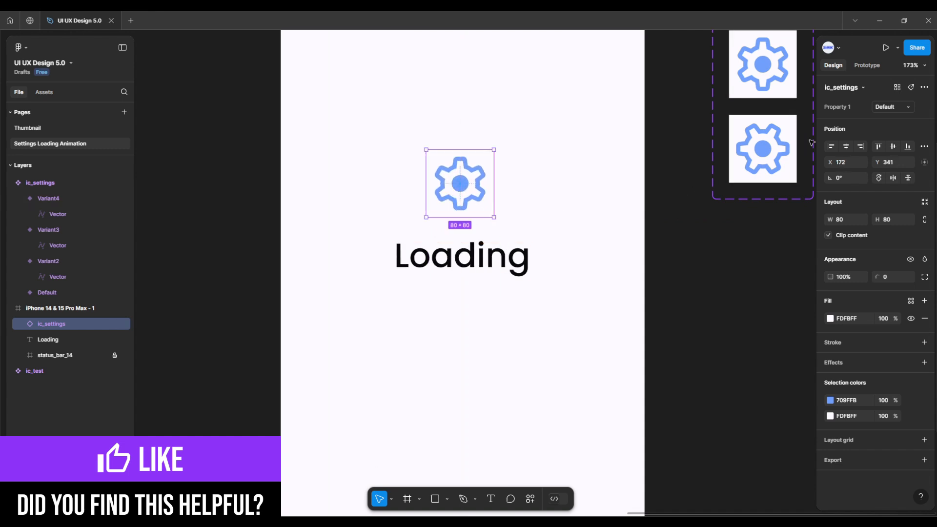
pyautogui.click(846, 146)
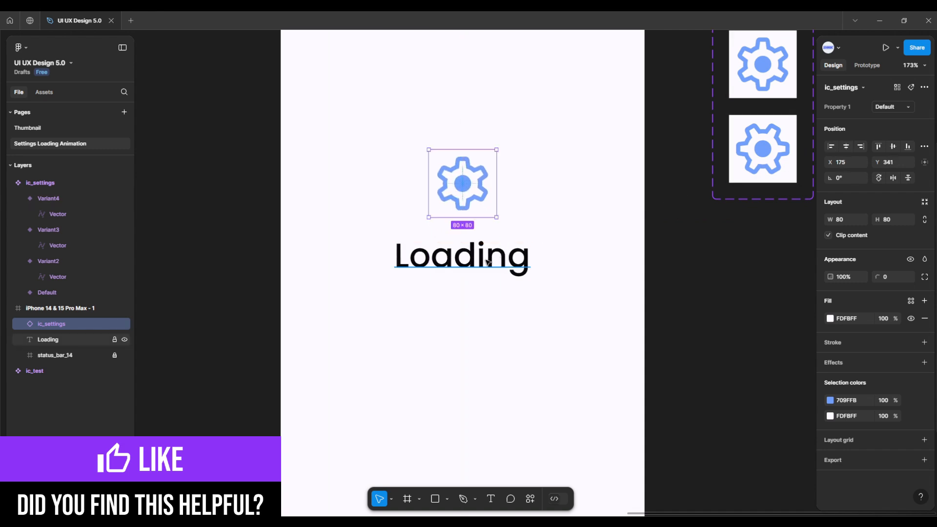
# Nudge the gear icon down 7 px to Y 348, checking its spacing from the Loading text
pyautogui.press('alt')
pyautogui.press('Down')
pyautogui.press('Down')
pyautogui.press('Down')
pyautogui.press('Down')
pyautogui.press('Down')
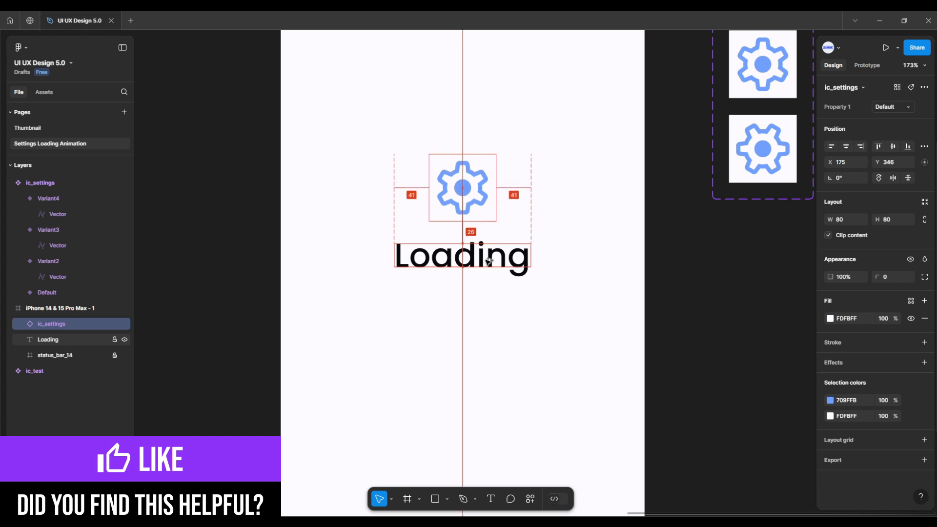
pyautogui.press('Down')
pyautogui.press('Down')
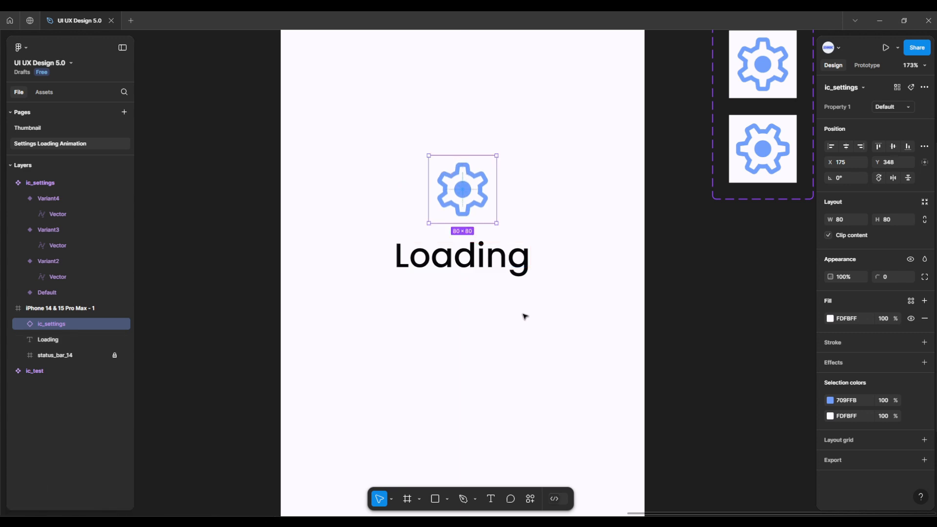
# Run the prototype preview of the iPhone 14 & 15 Pro Max - 1 frame
pyautogui.scroll(-5, 525, 317)
pyautogui.moveTo(584, 354); pyautogui.dragTo(567, 329)
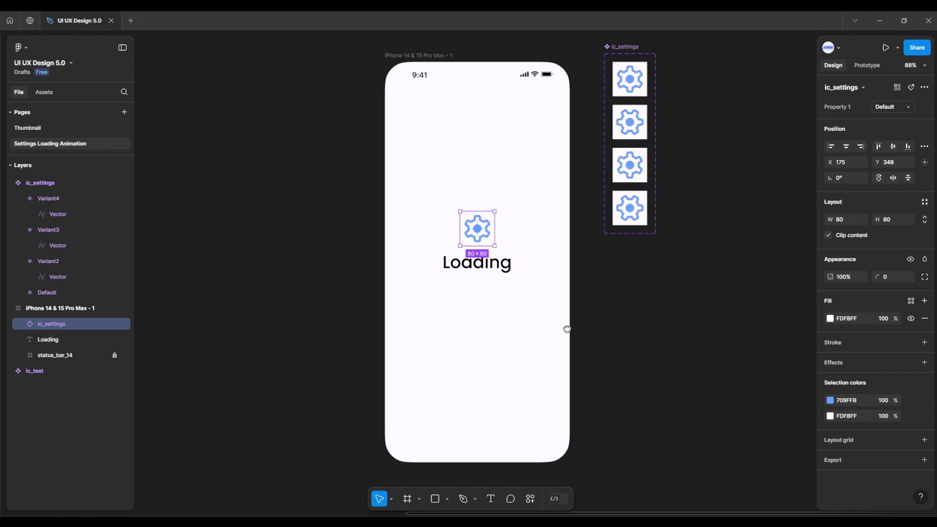
pyautogui.click(604, 331)
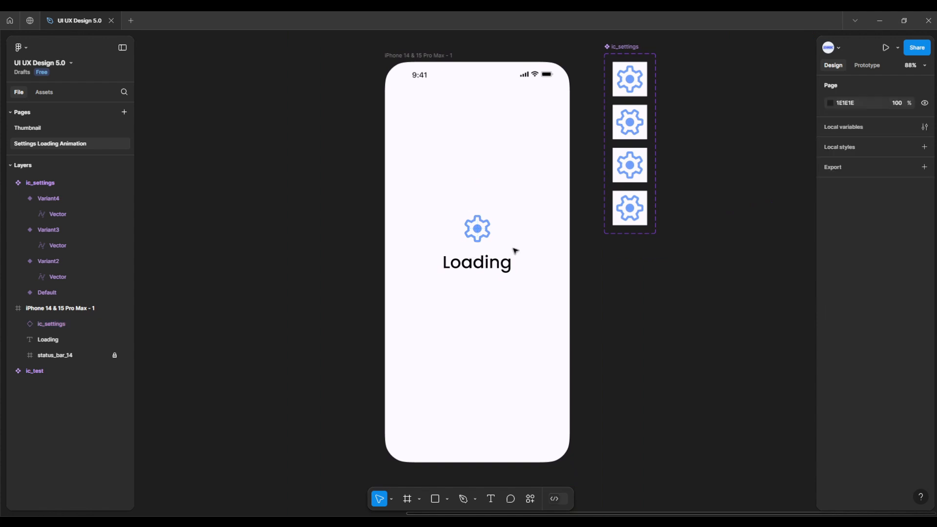
pyautogui.click(422, 57)
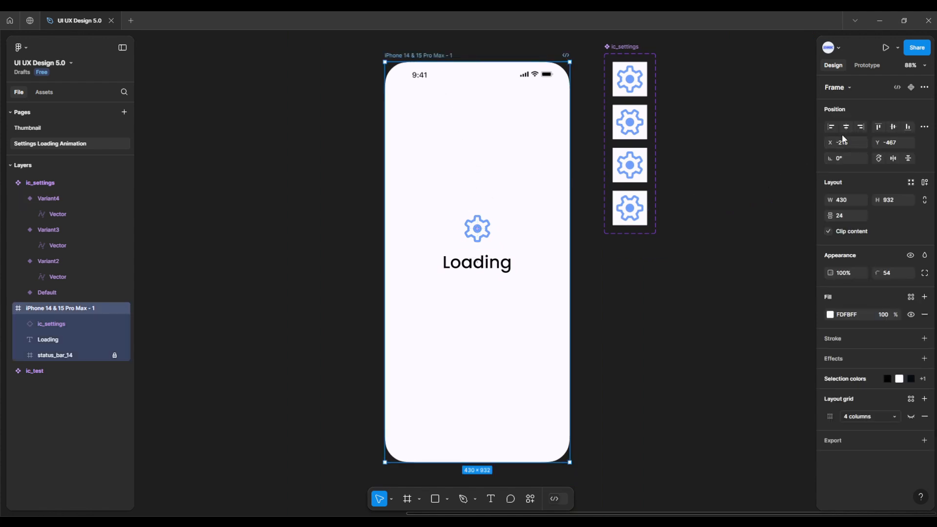
pyautogui.click(885, 47)
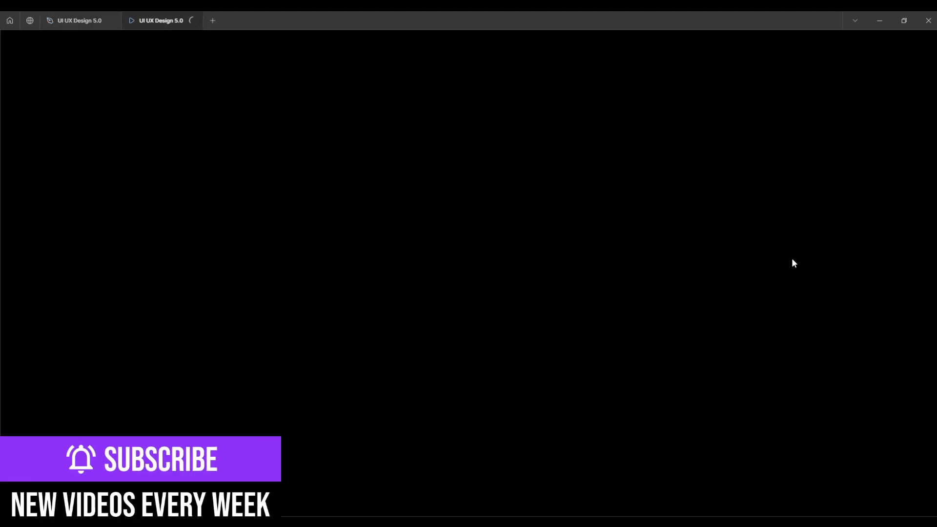